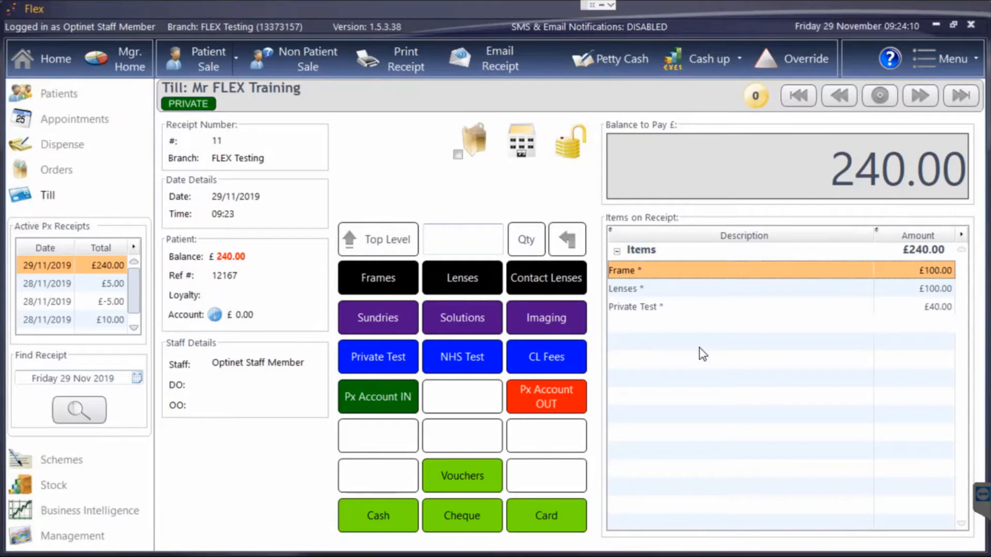
Open the discount options for the Frame item on the receipt, authorising with the staff PIN.
double_click(658, 271)
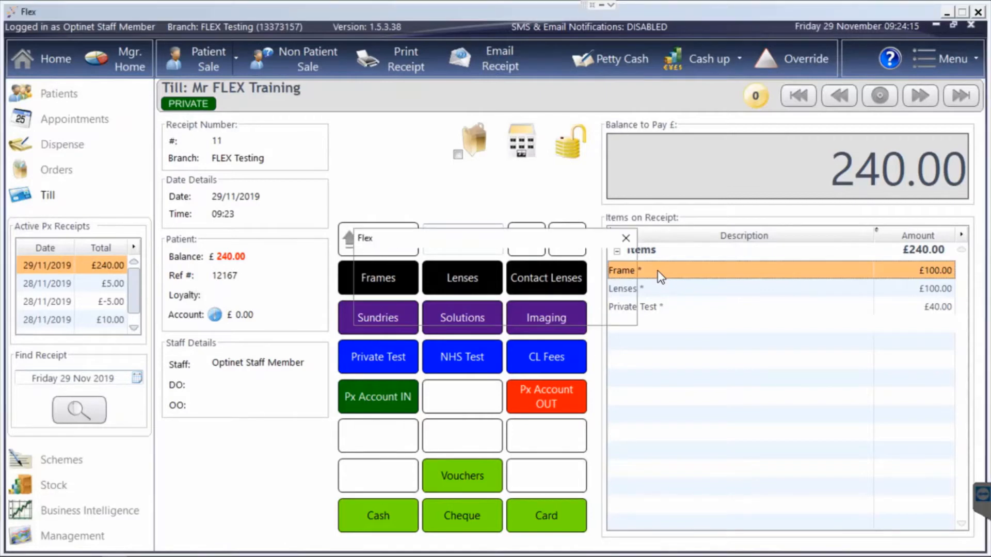
text(••••)
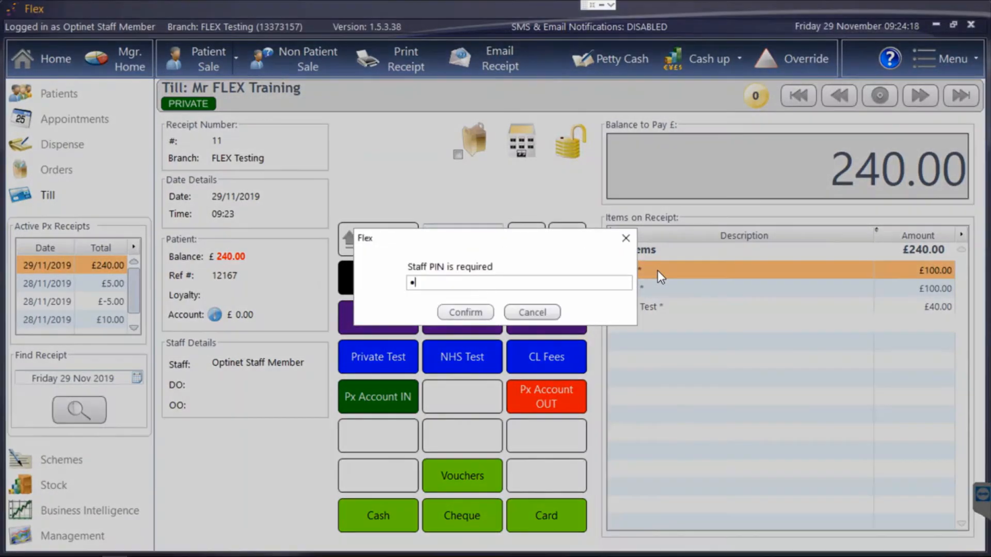
key(Return)
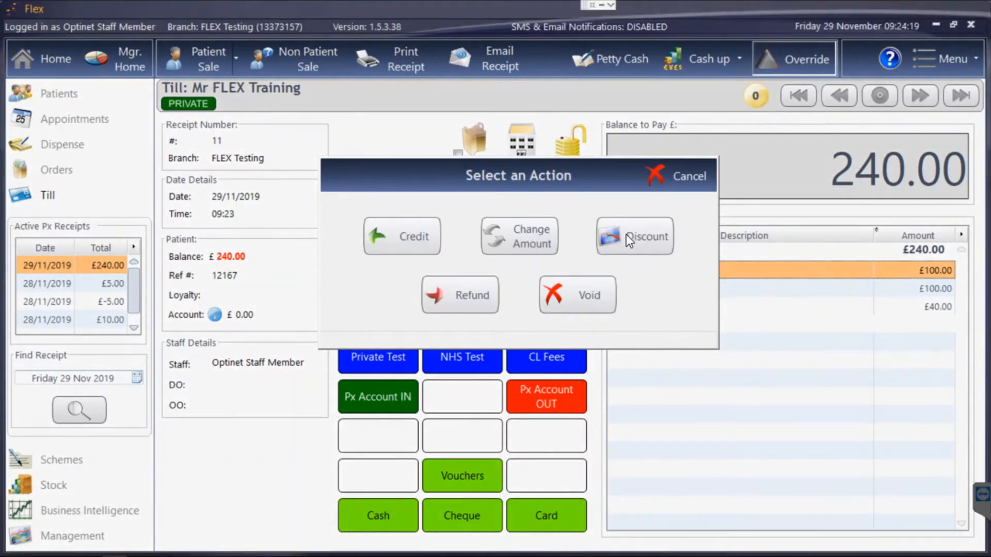
click(627, 235)
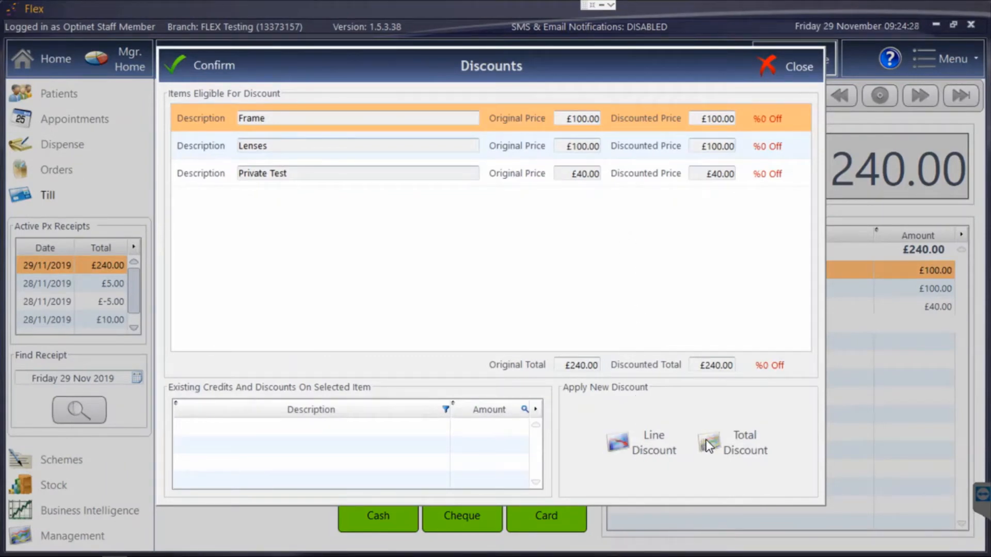
Apply a 10% total discount across the Frame, Lenses and Private Test items using the Discount (%) type.
click(642, 147)
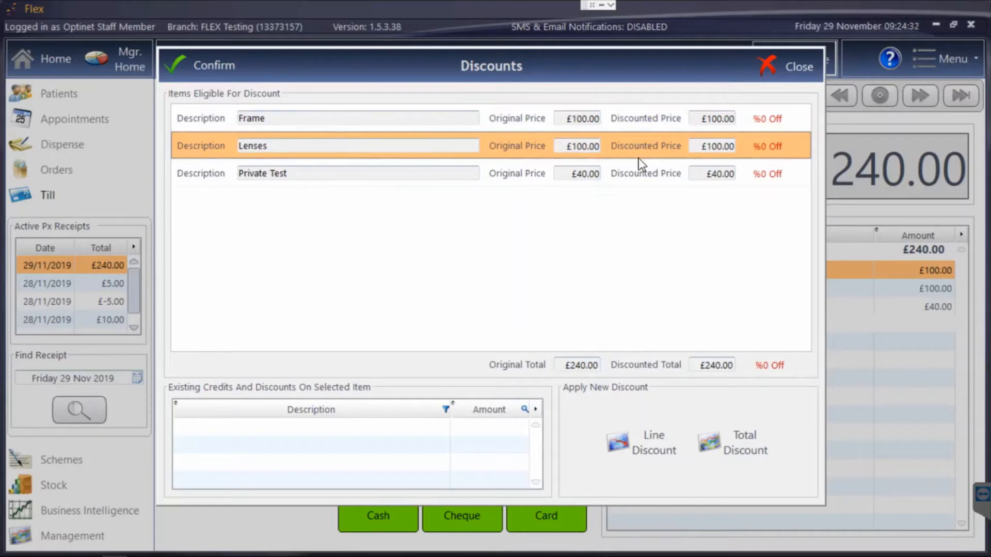
click(642, 174)
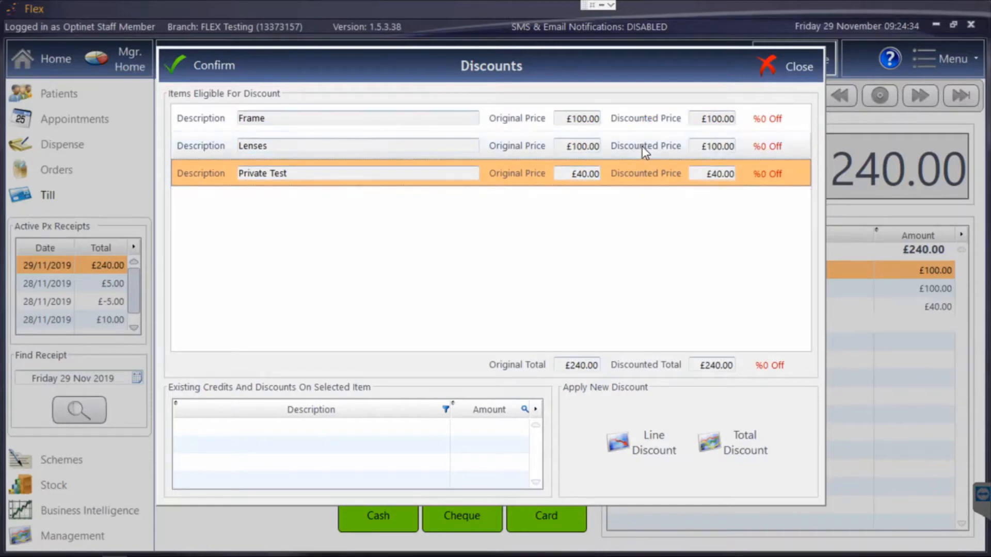
click(743, 447)
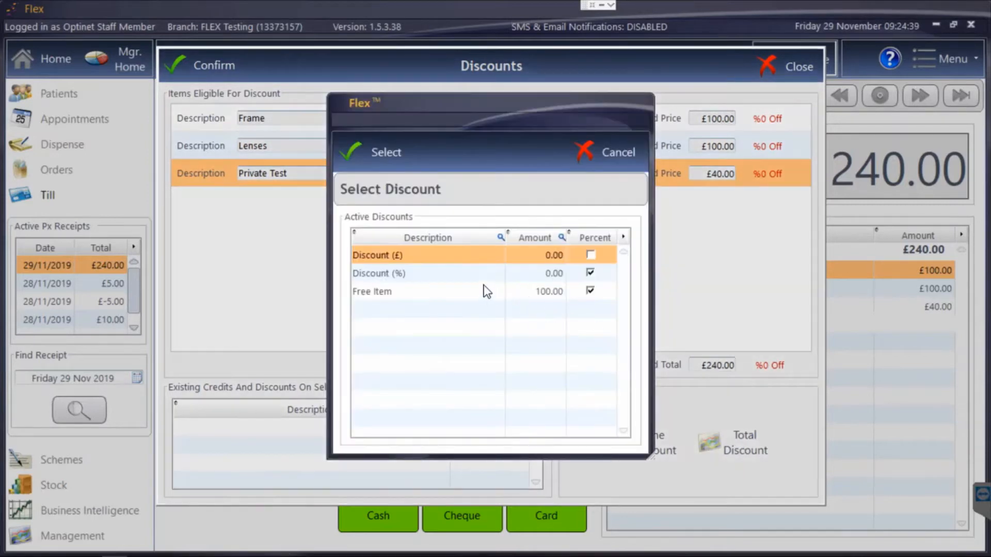
double_click(448, 277)
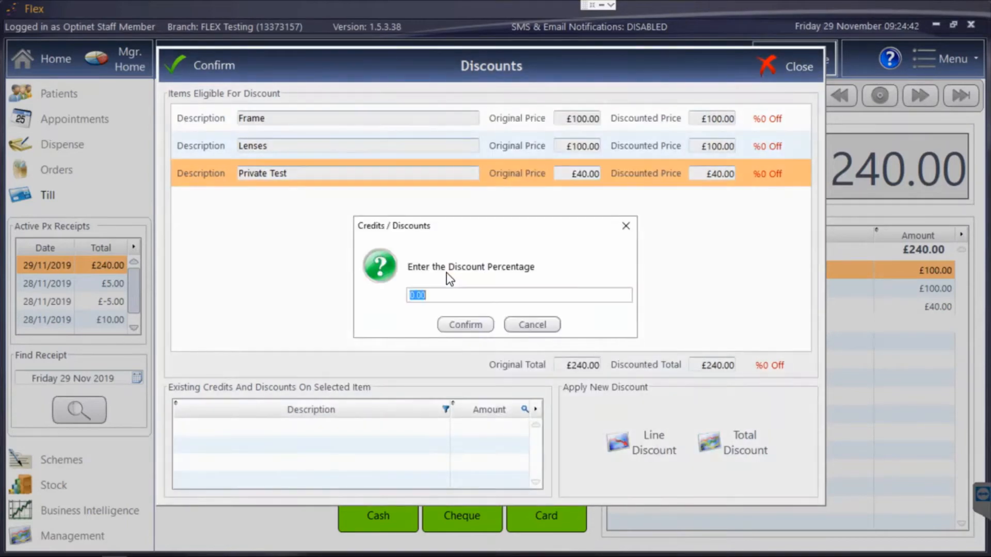
text(10)
key(Return)
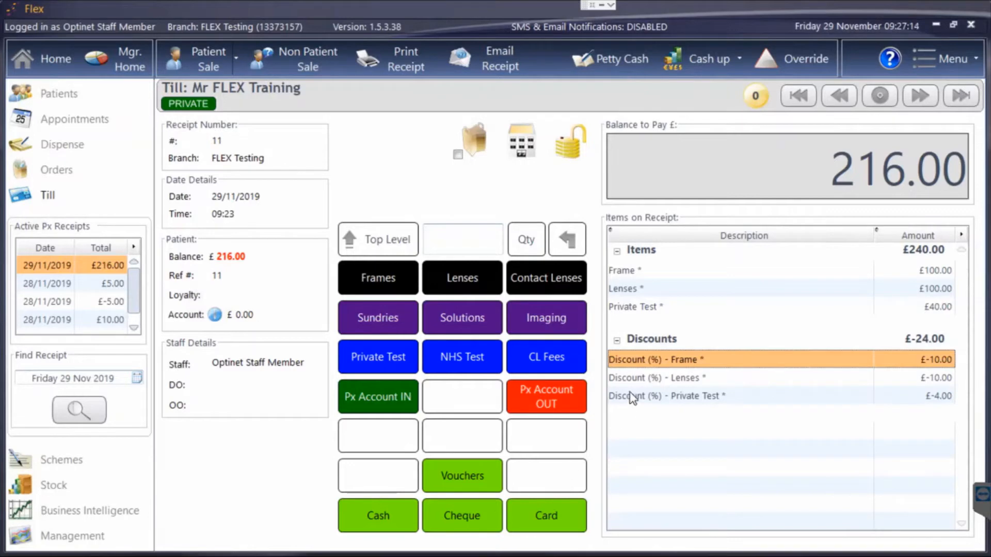
Open the void options from the Frame discount line, authorising with the staff PIN.
double_click(648, 361)
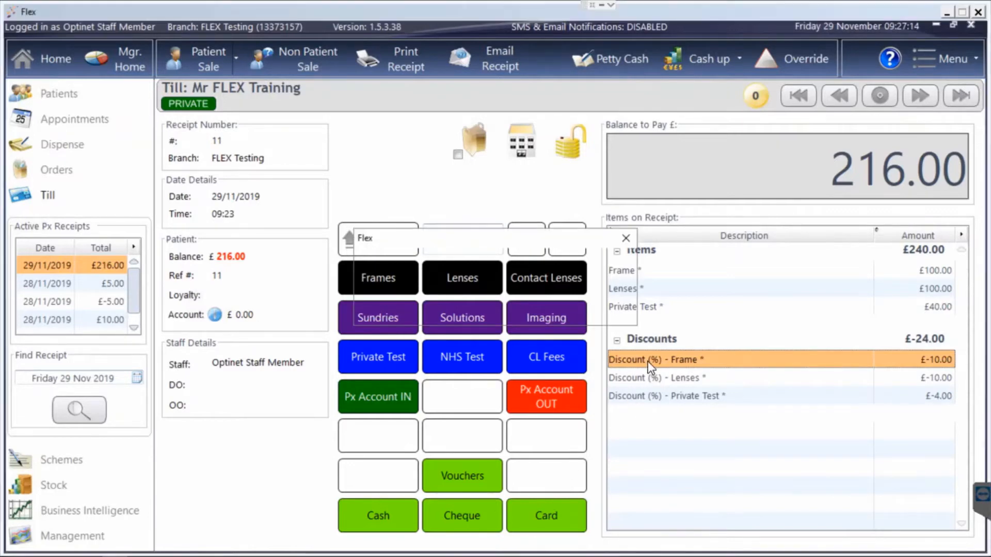
text(1234)
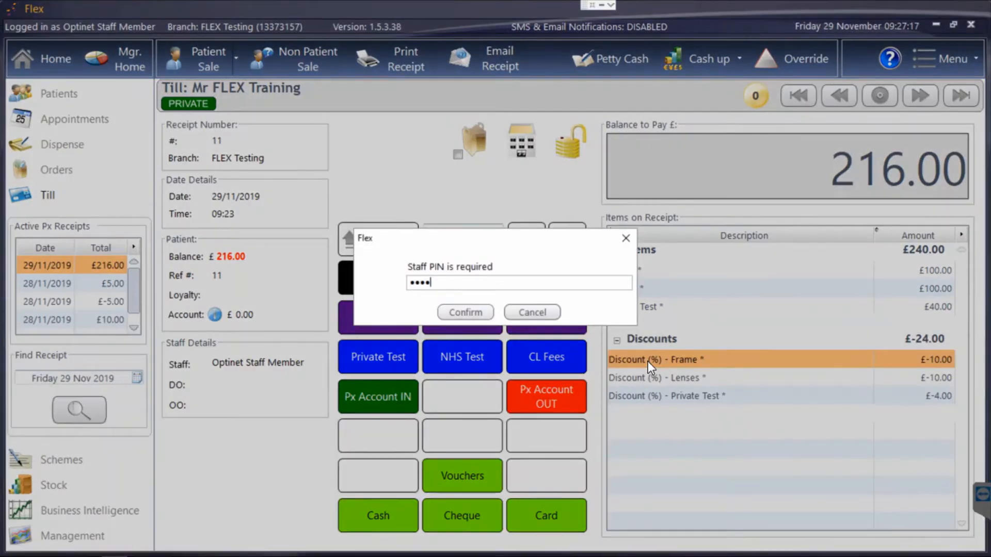
key(Return)
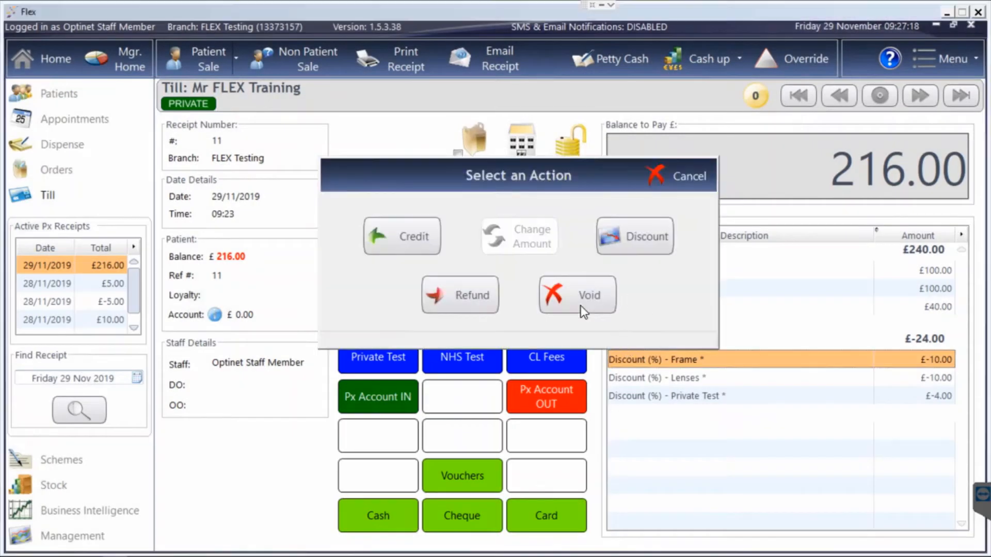
click(577, 299)
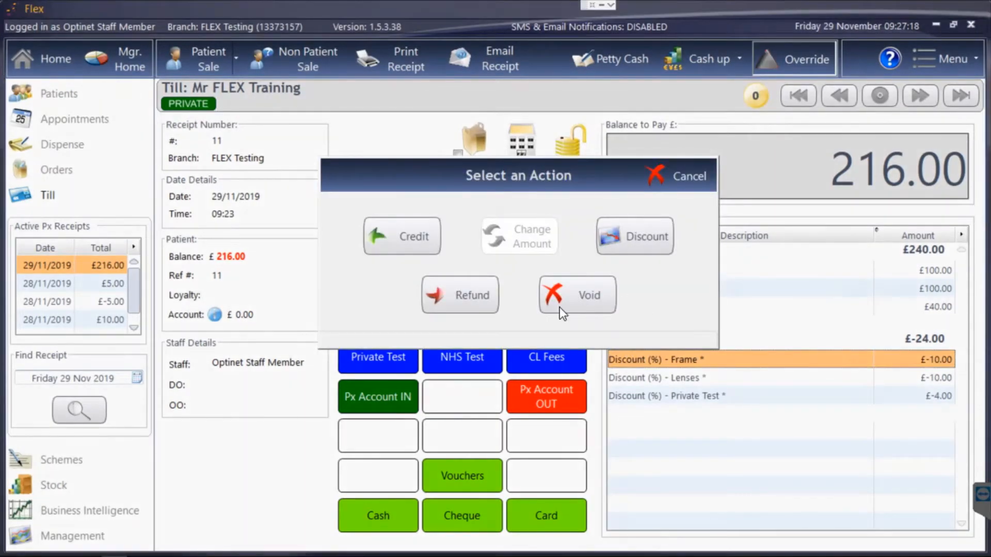
click(590, 309)
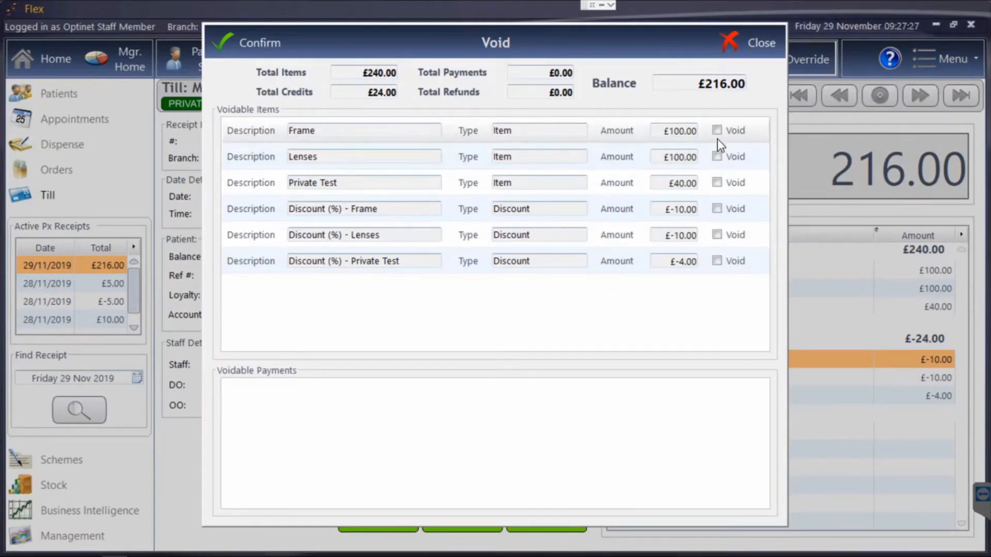
Void the Lenses and Private Test items with their discounts, plus the Frame discount, keeping the Frame item.
click(717, 156)
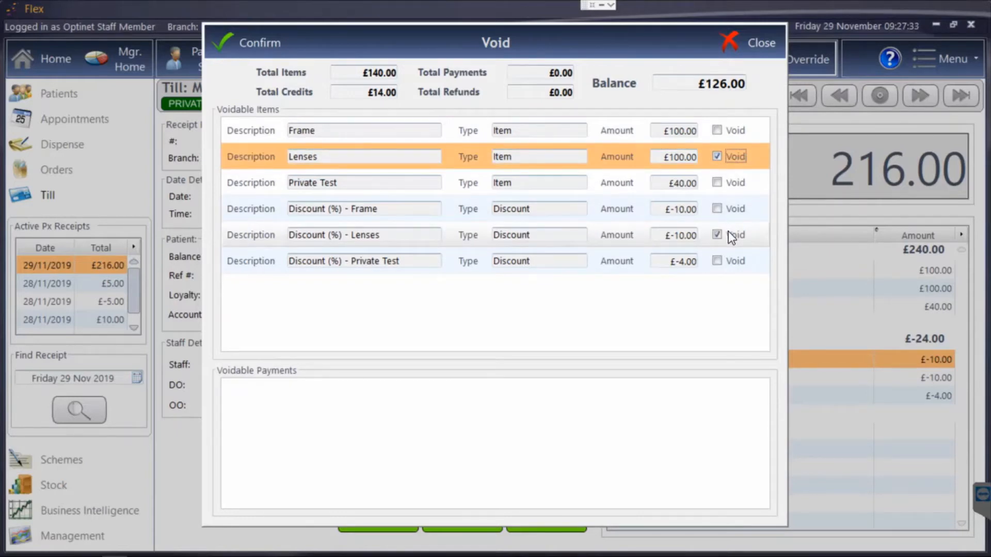
click(718, 183)
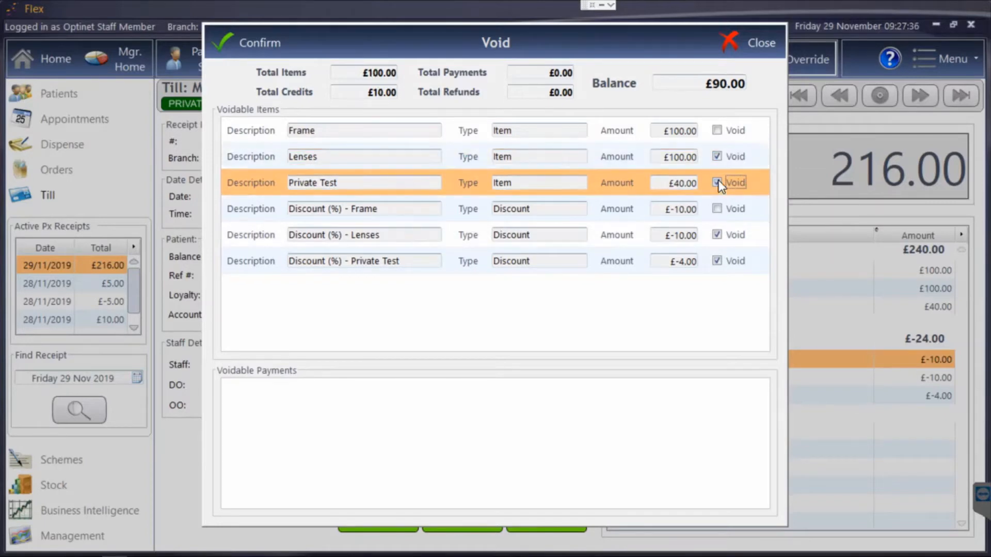
click(718, 209)
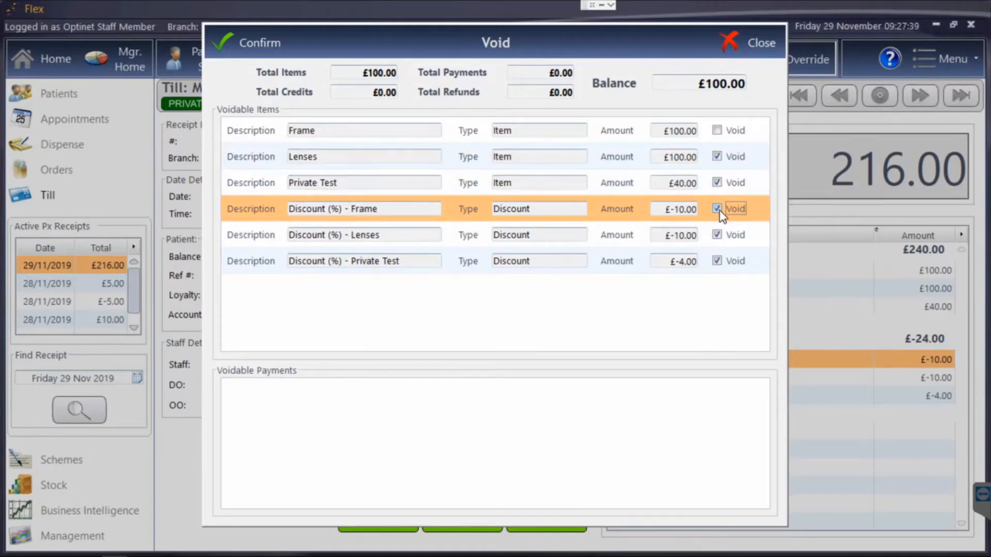
click(260, 44)
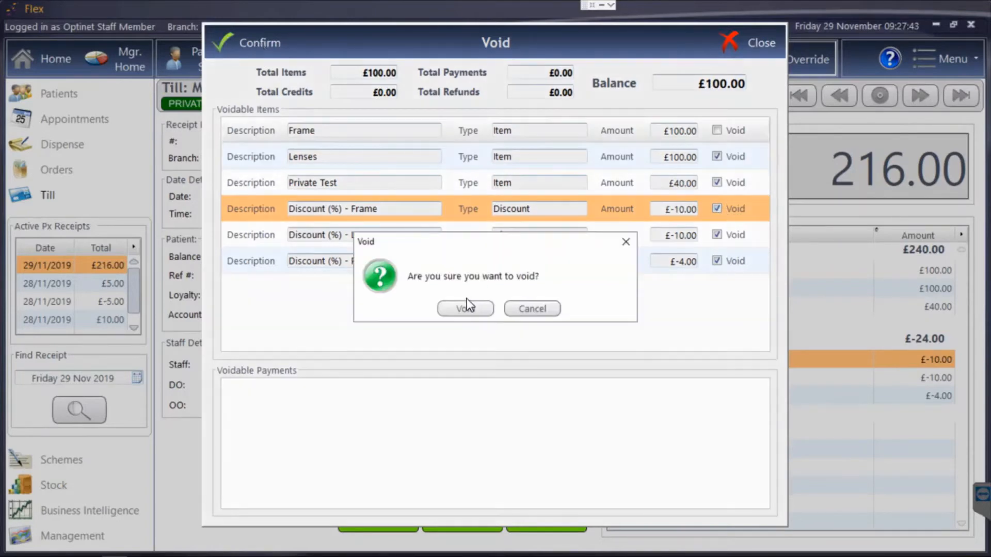
click(446, 308)
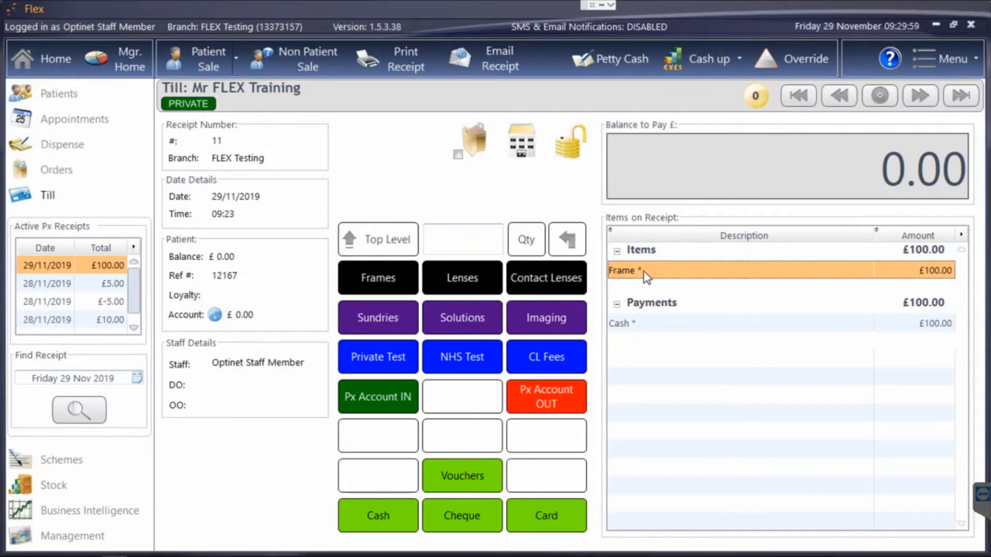
Credit the paid Frame item on the receipt by 100%.
double_click(642, 270)
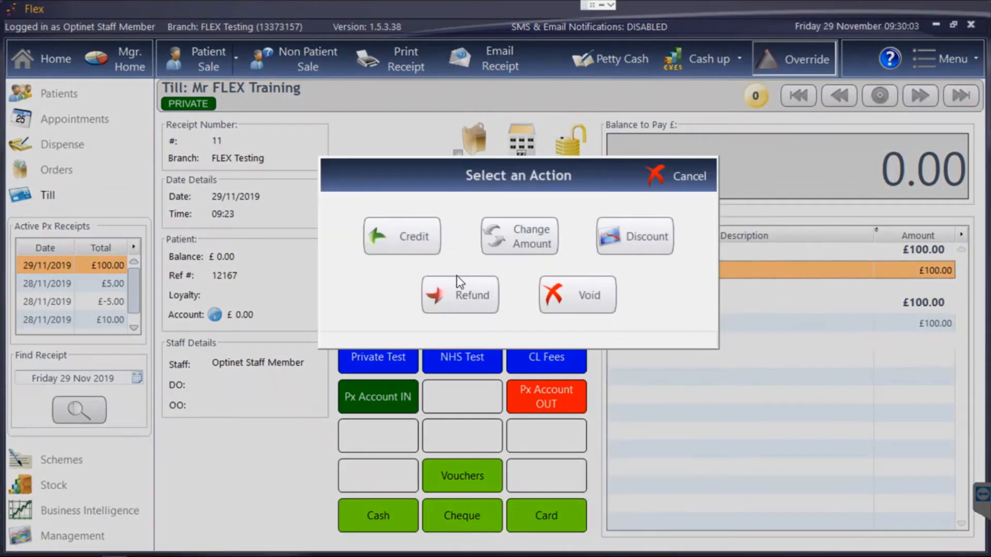
click(423, 238)
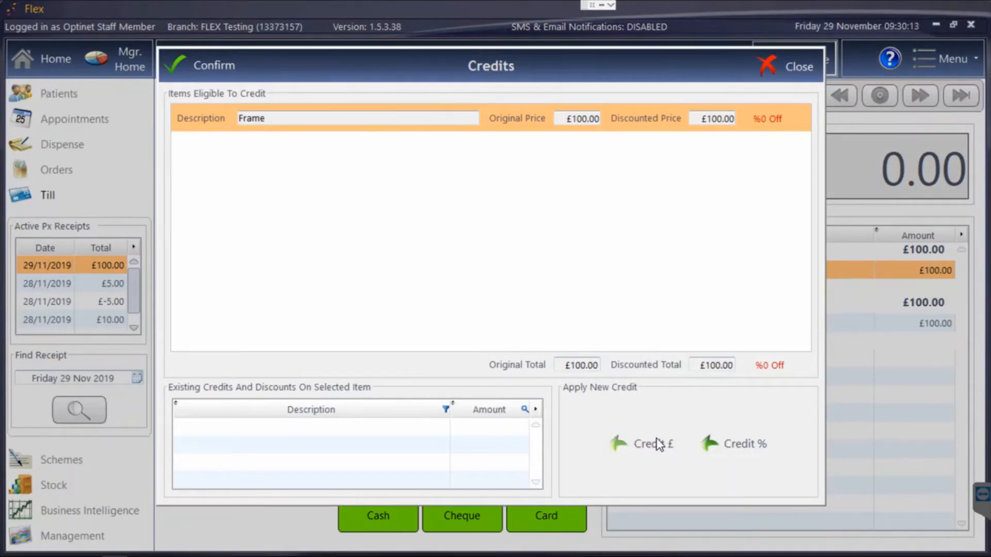
click(729, 443)
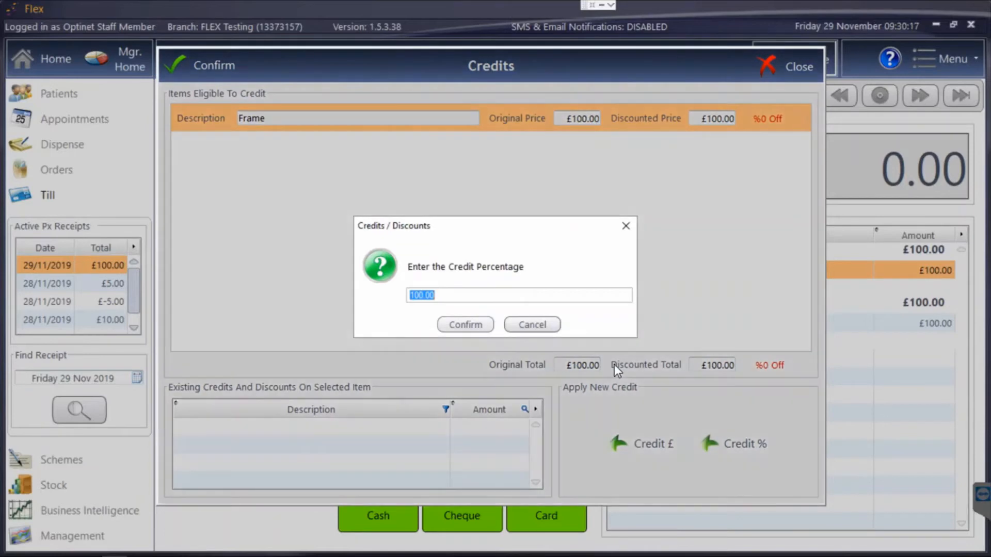
click(478, 329)
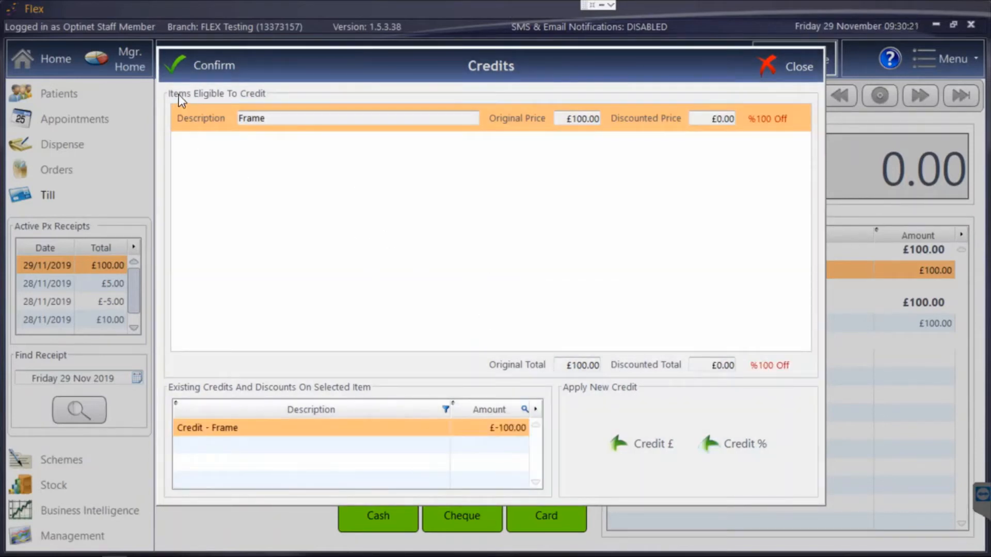
click(188, 78)
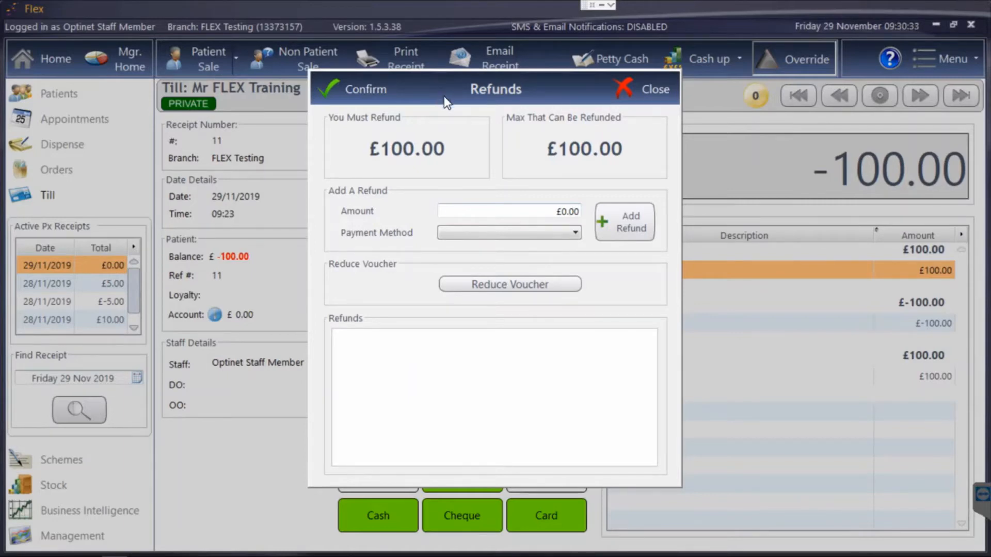
Add a £100.00 refund with Cash as the payment method and confirm it.
click(510, 211)
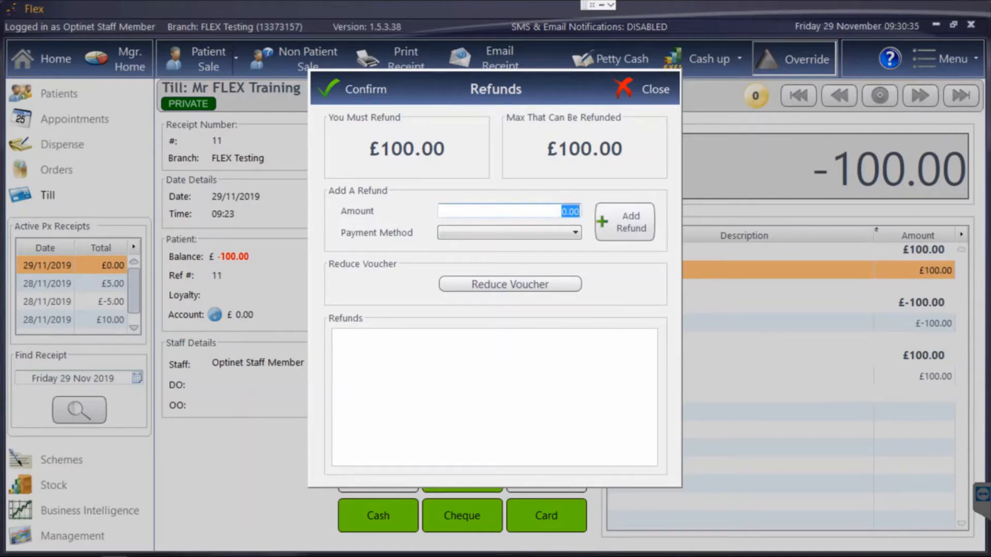
text(100)
click(519, 233)
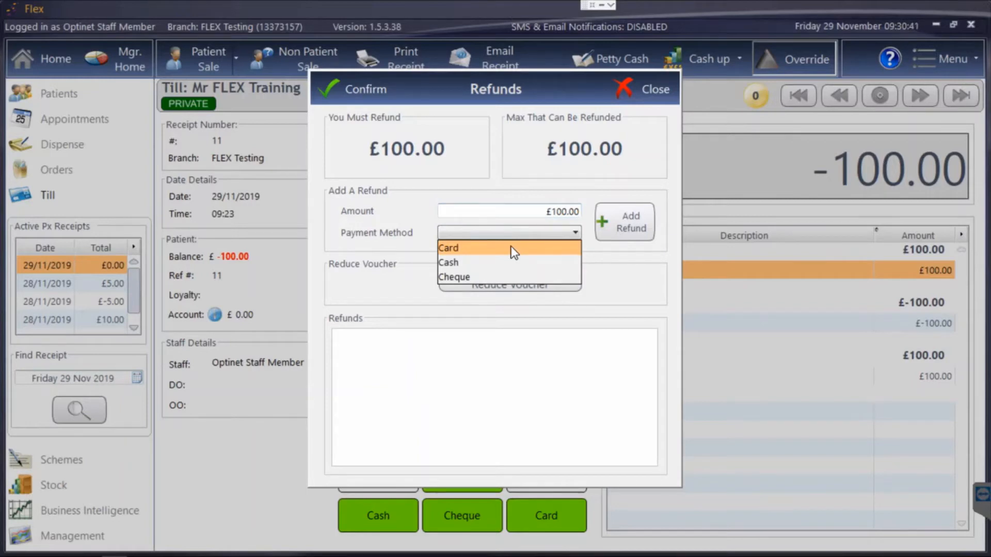
click(506, 262)
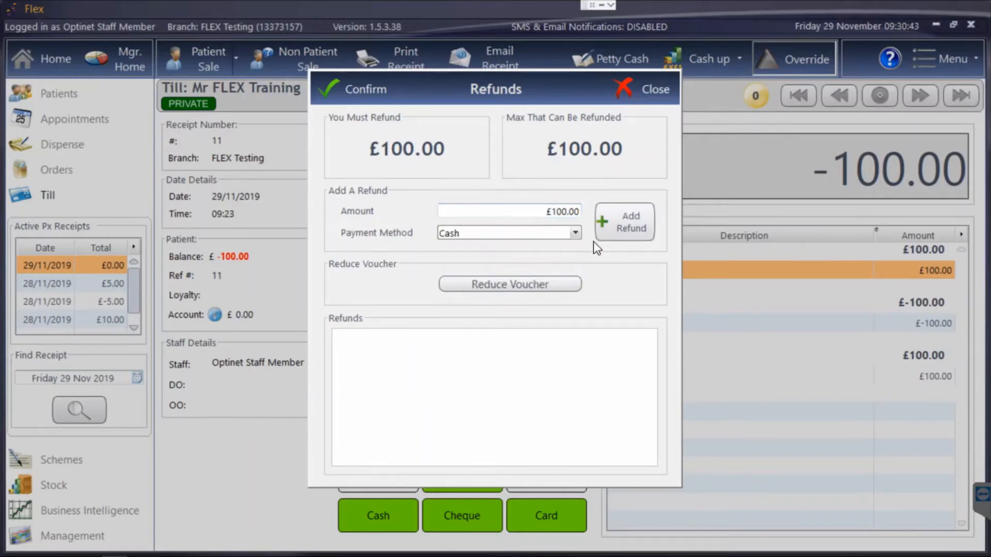
click(618, 224)
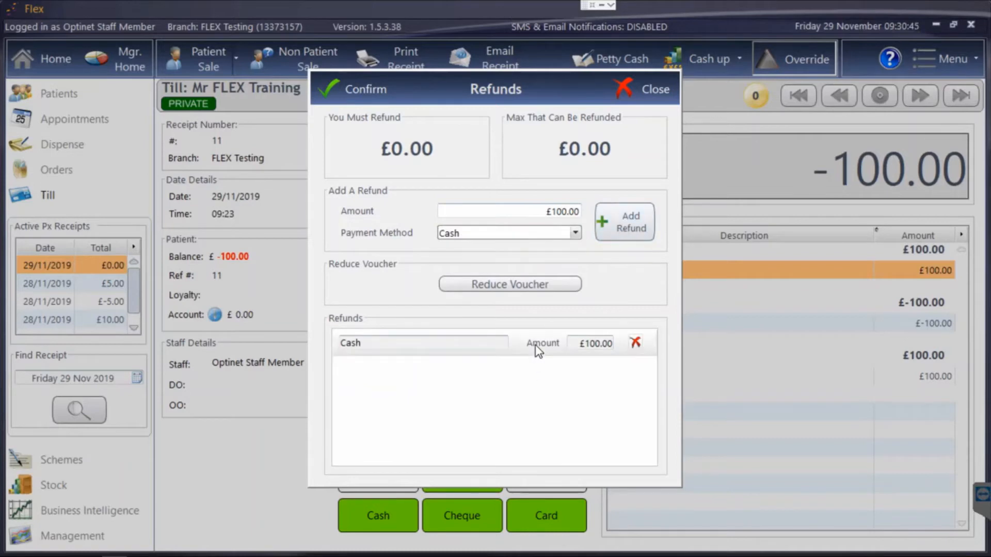
click(361, 90)
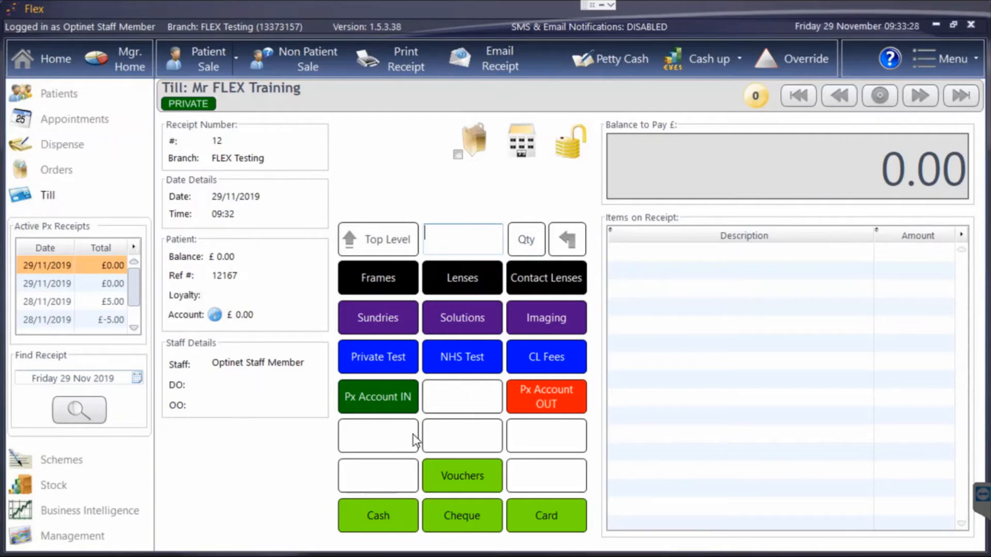
Top up the patient's account by £25.00 with Cash as the payment method.
click(395, 399)
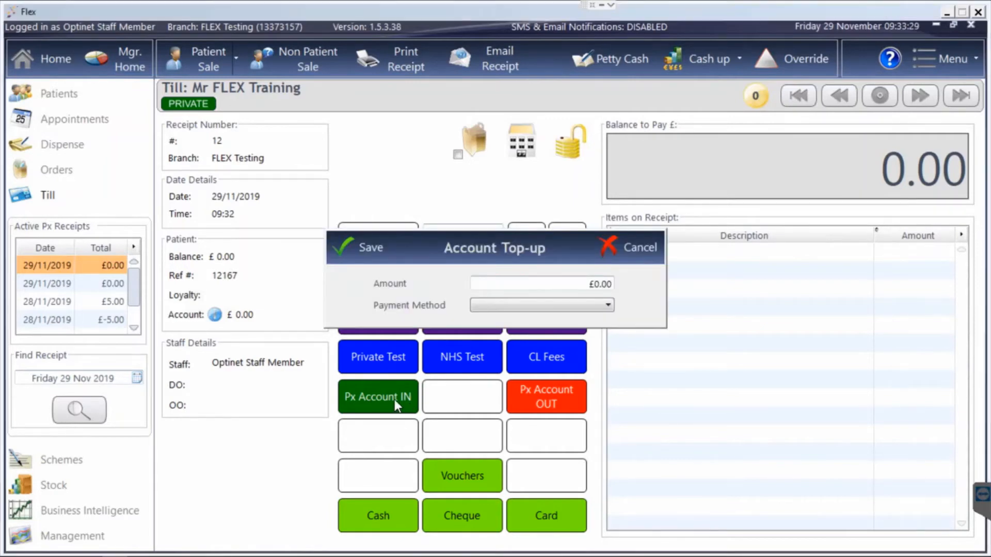
click(553, 287)
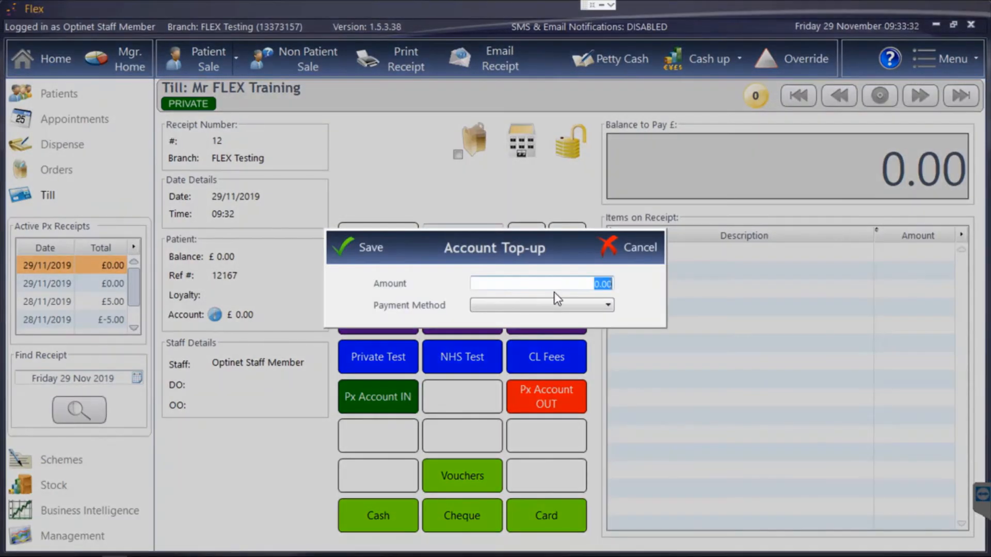
text(25)
click(550, 308)
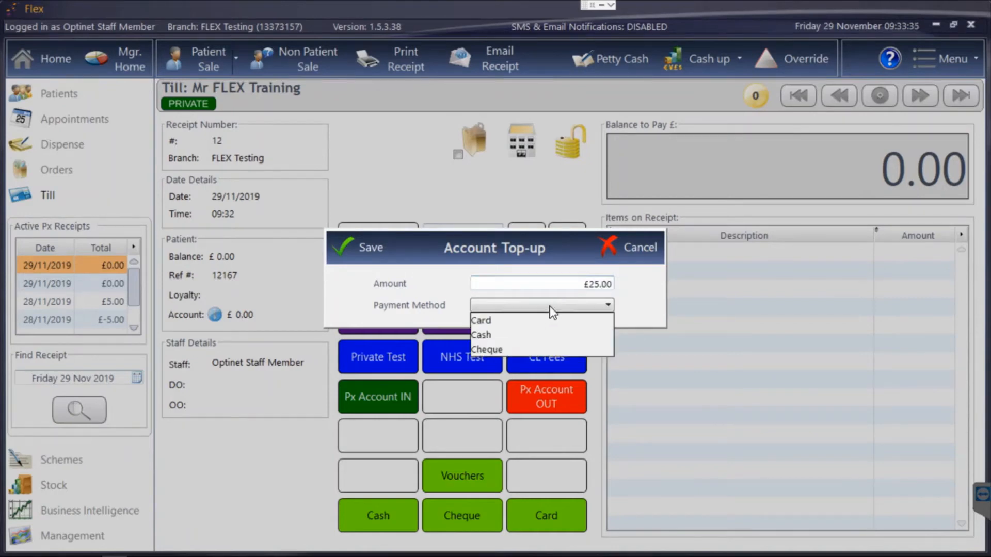
click(525, 334)
click(357, 245)
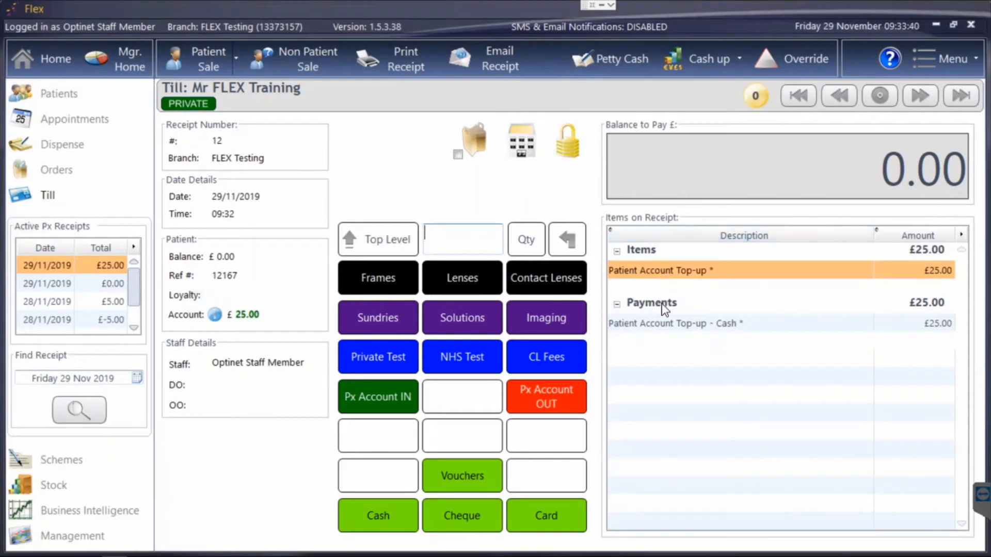
mouse_move(664, 324)
Start a new patient sale on the till for the same patient.
click(77, 99)
double_click(71, 137)
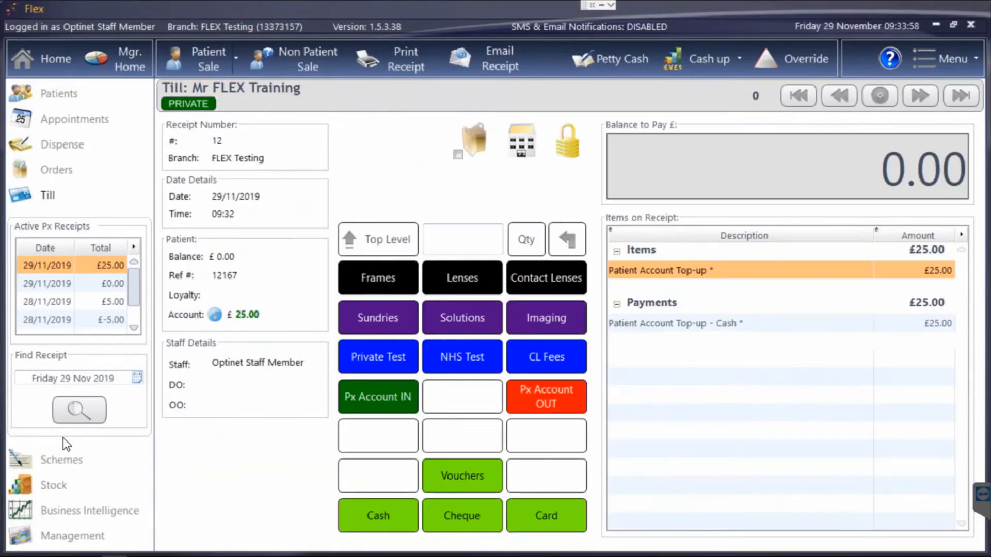
click(223, 69)
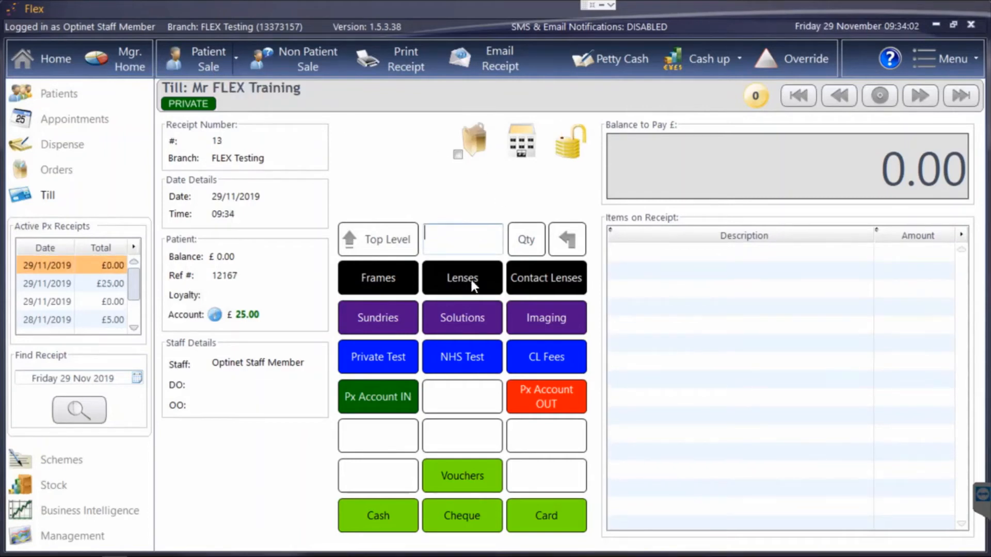
Add a Sundries item with a selling price of £25.00 to the new receipt.
click(379, 312)
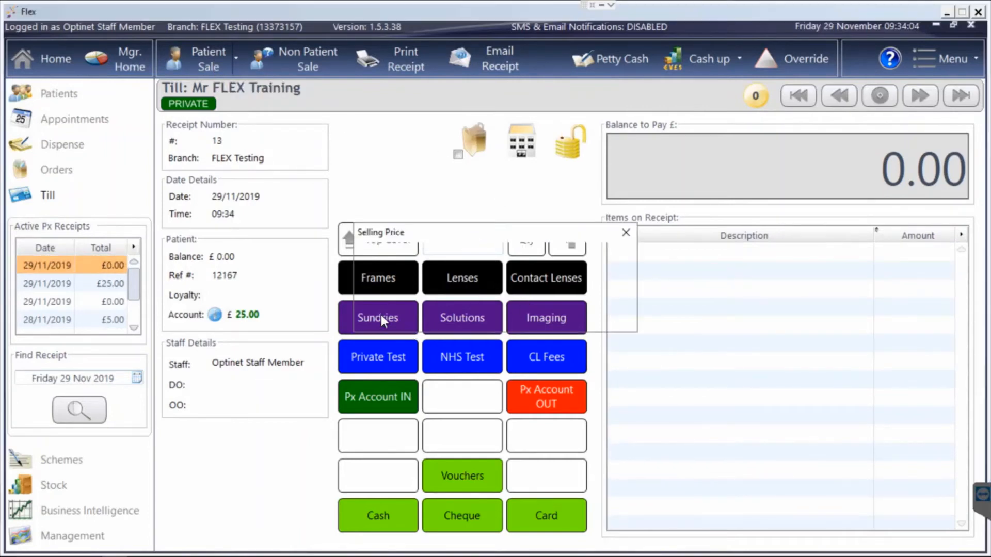
text(25)
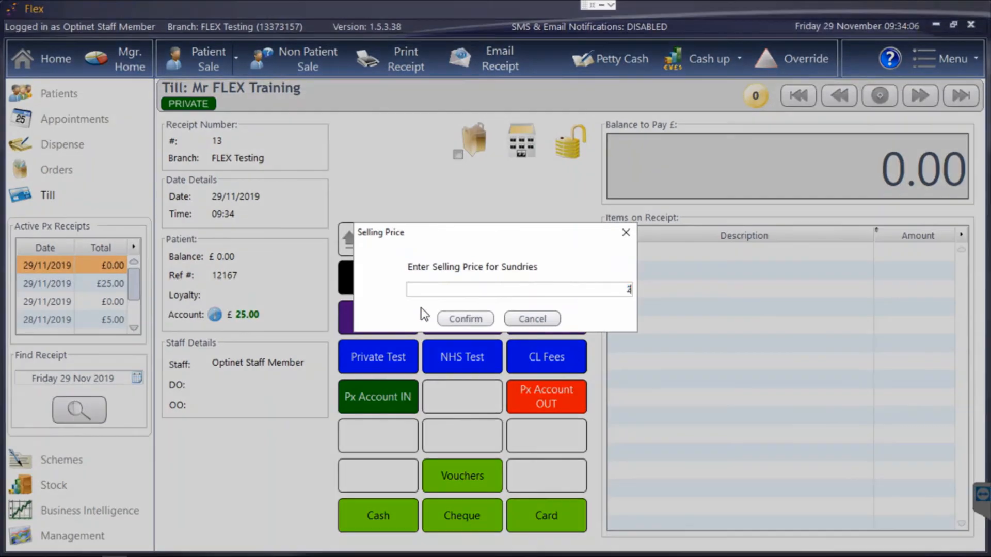
key(Return)
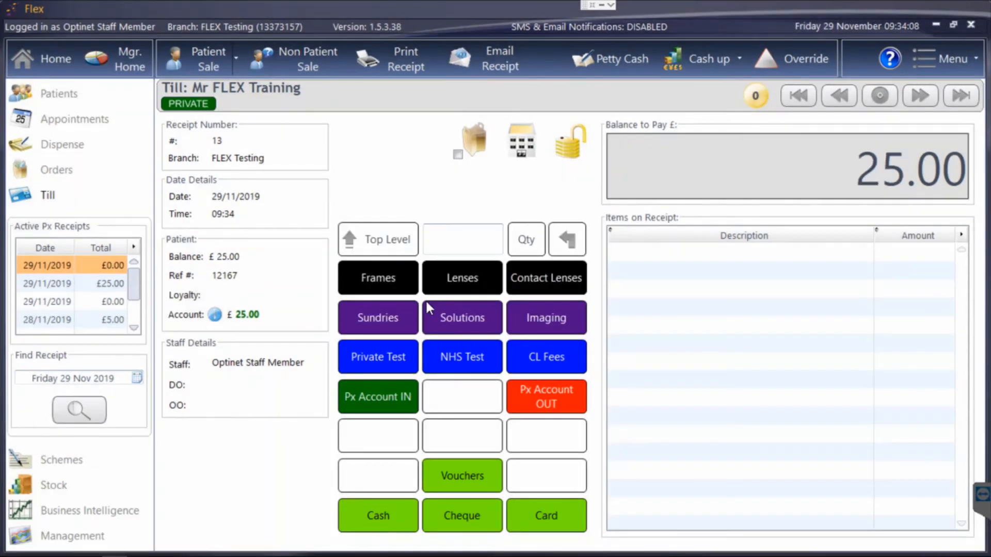
Pay the exact balance of the receipt from the patient's account.
click(547, 392)
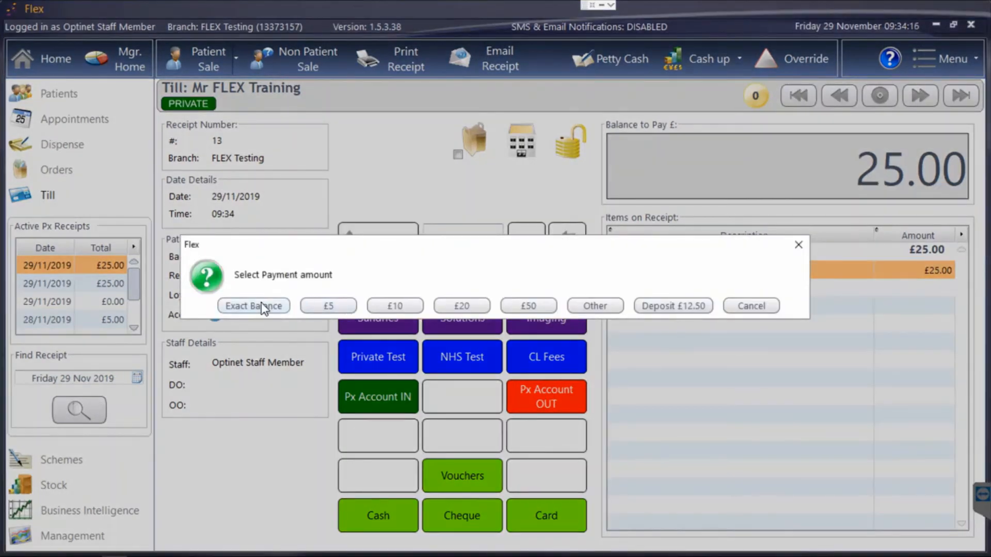
click(261, 306)
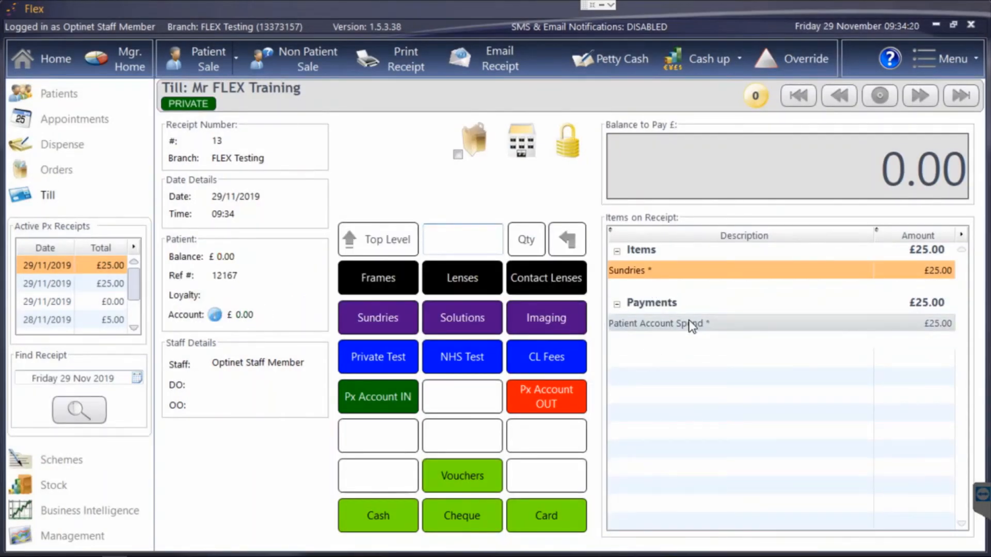
mouse_move(692, 326)
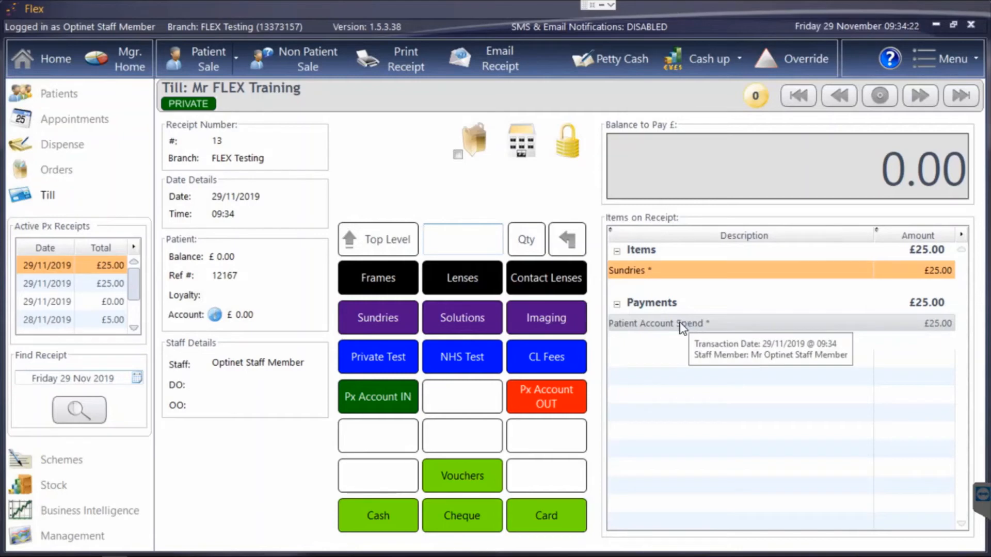
Examine the patient's account history, its print preview and the refund options for the account.
click(214, 315)
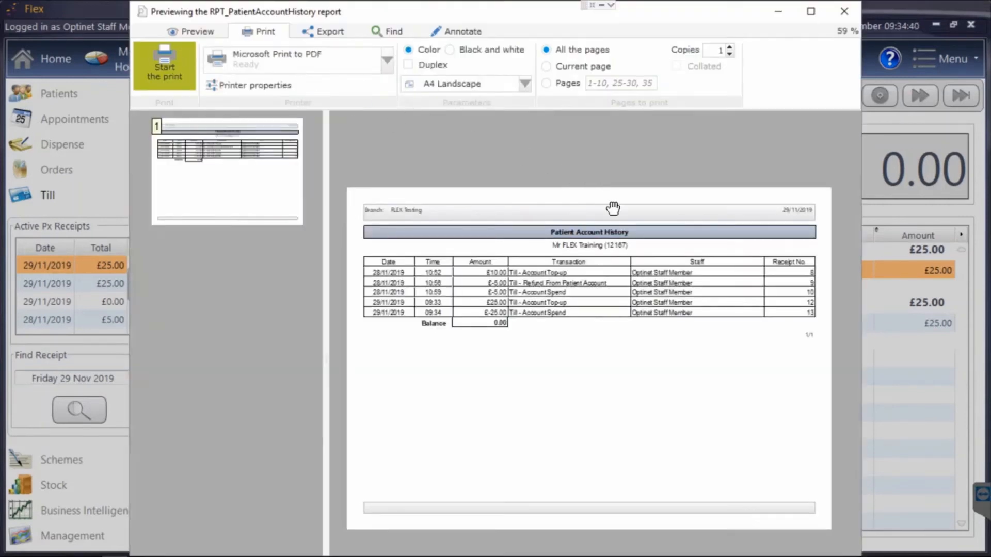
click(847, 12)
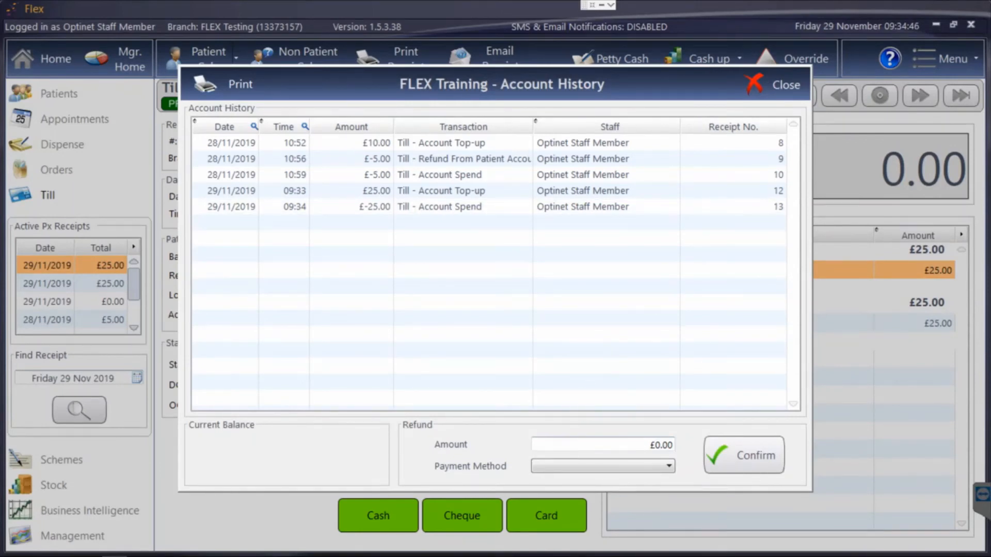
click(601, 466)
click(734, 442)
Switch to the Optinet Software web page and open the eGOS Setup Request Form.
click(568, 176)
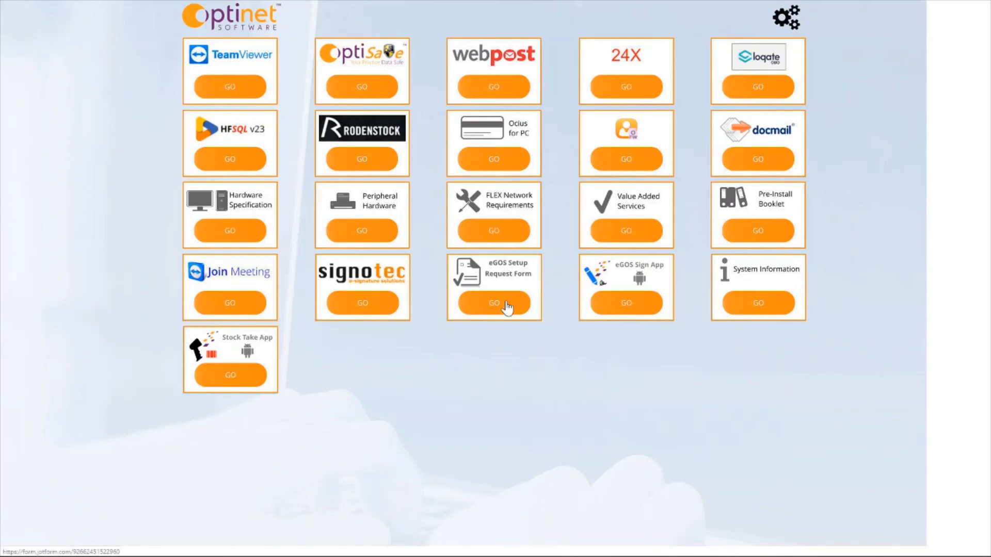
click(507, 306)
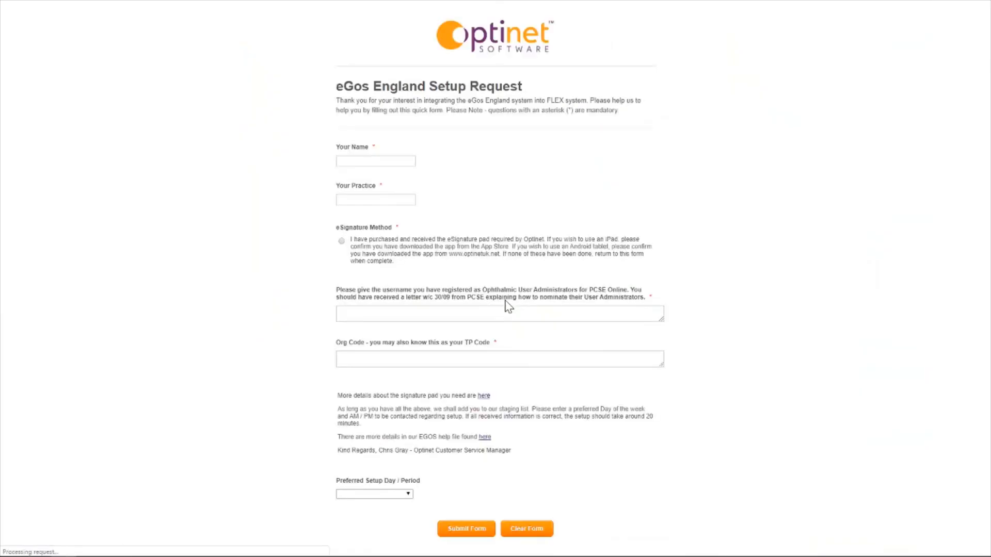